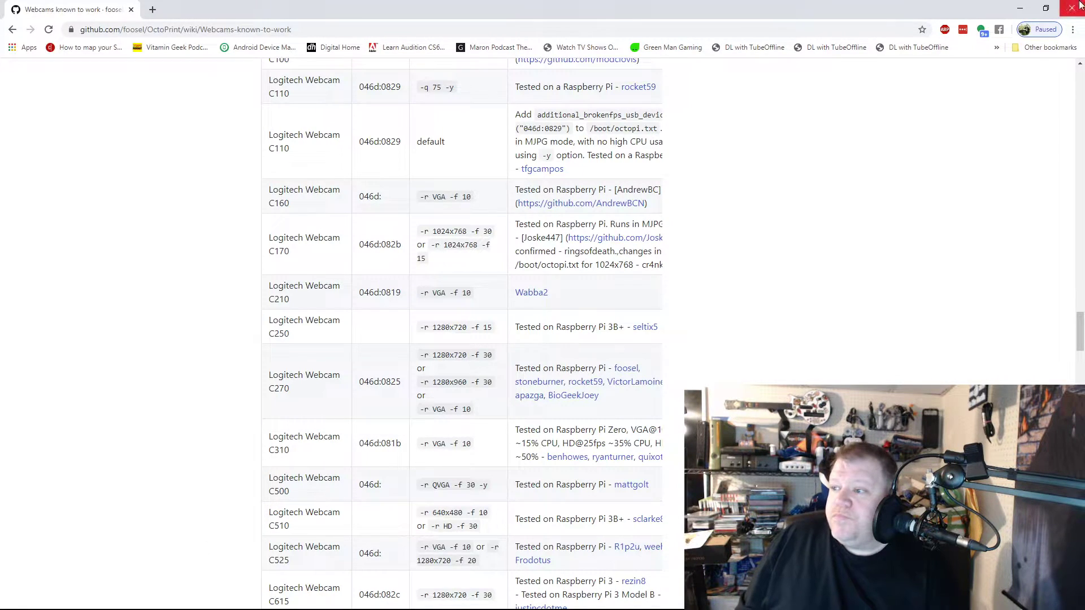
Step: Minimize the webcam list, switch to octopi.txt in Notepad++ and go to the camera_usb_options line
{"action": "left_click", "coordinate": [1021, 9]}
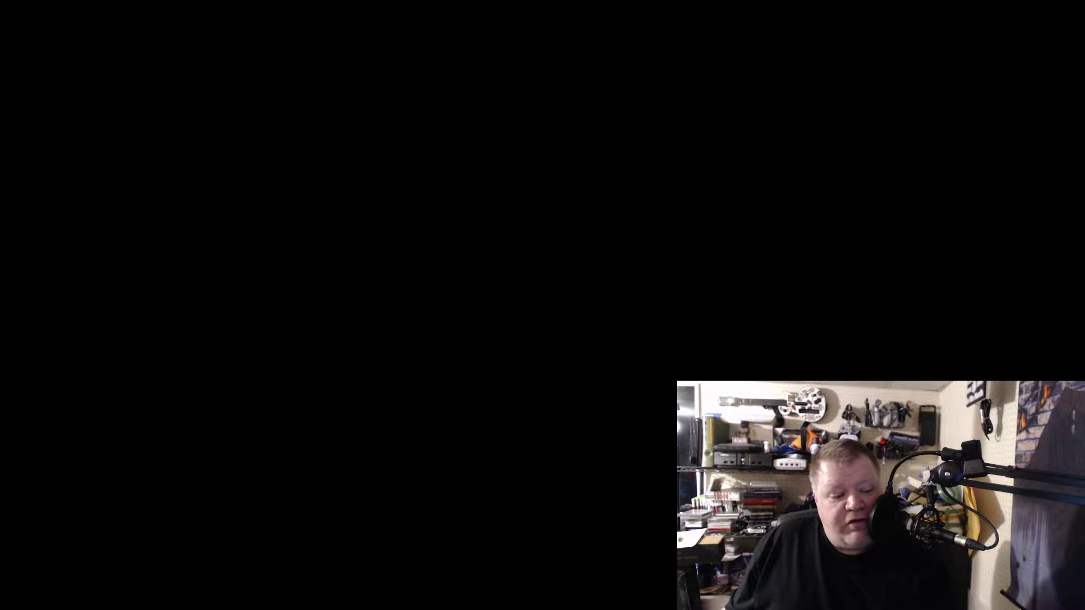
{"action": "key", "text": "alt+Tab"}
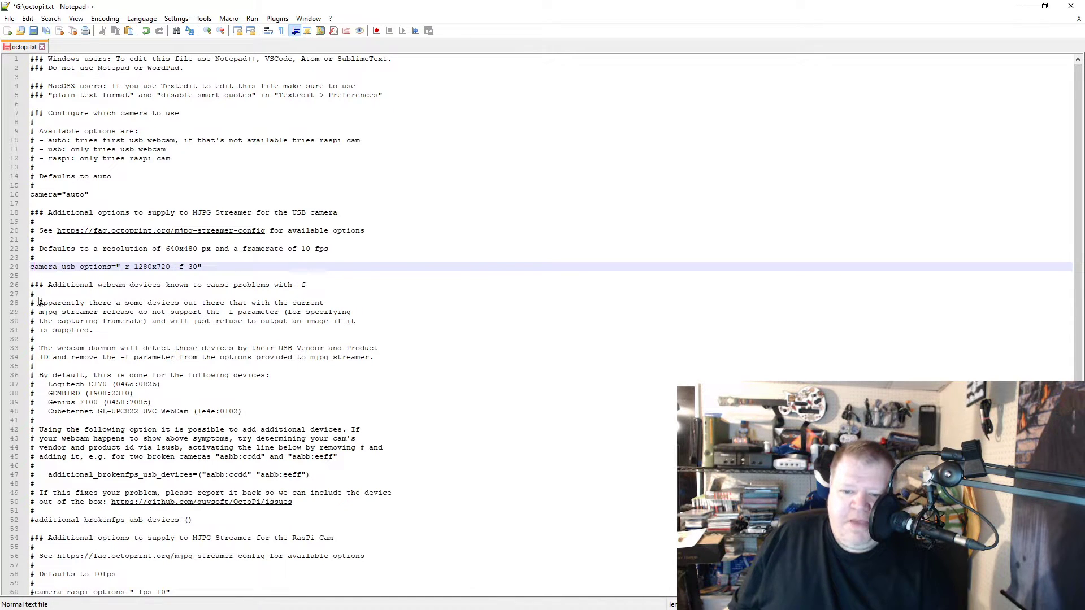
{"action": "left_click", "coordinate": [229, 269]}
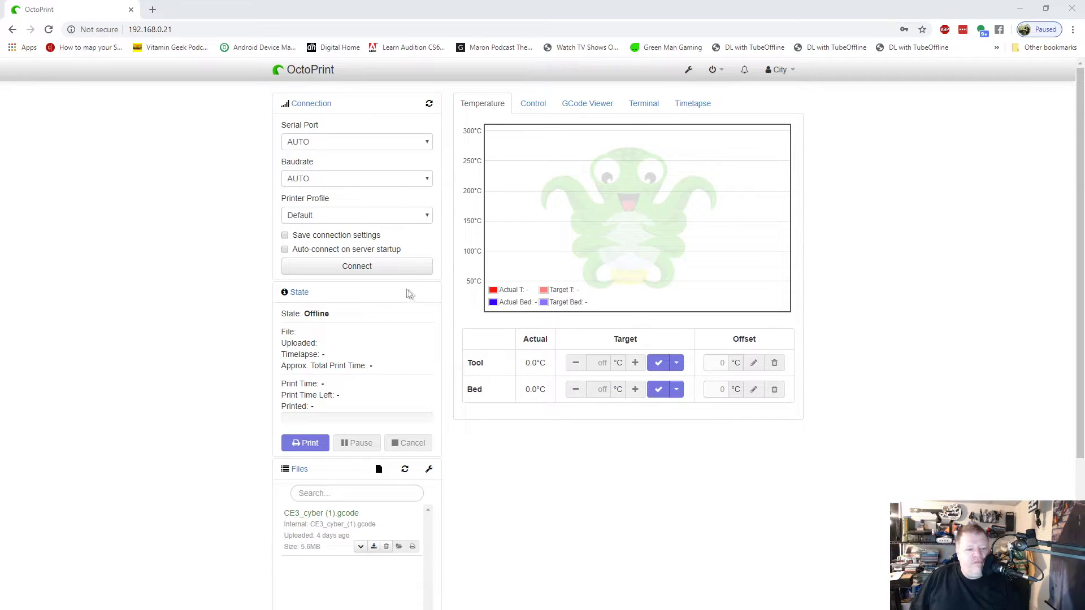
Step: Display the printer controls with the webcam stream, and save the stream aspect ratio as 4:3
{"action": "left_click", "coordinate": [529, 112]}
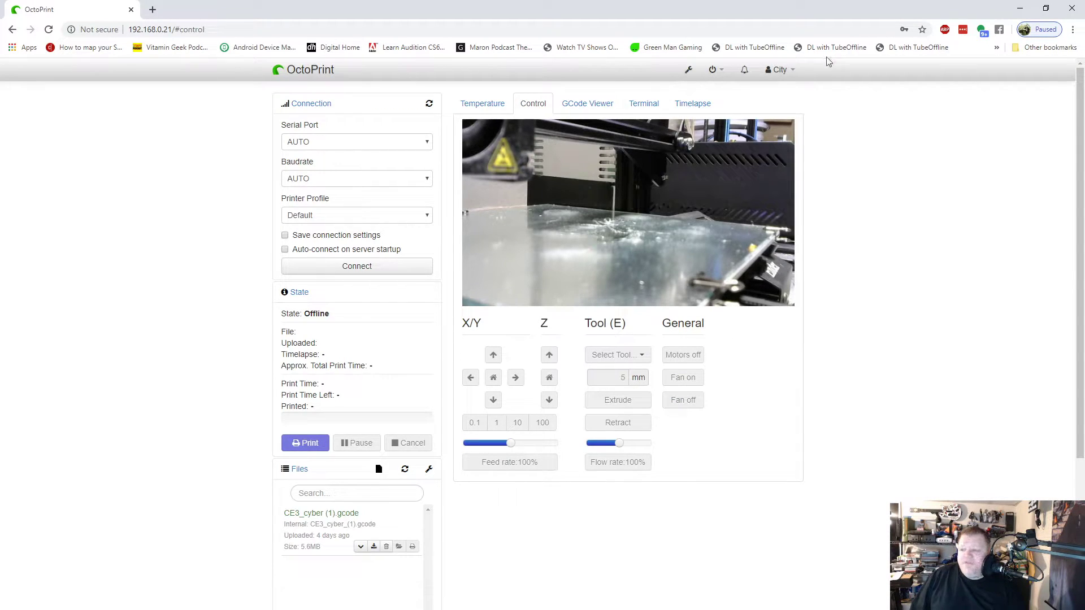
{"action": "left_click", "coordinate": [688, 72]}
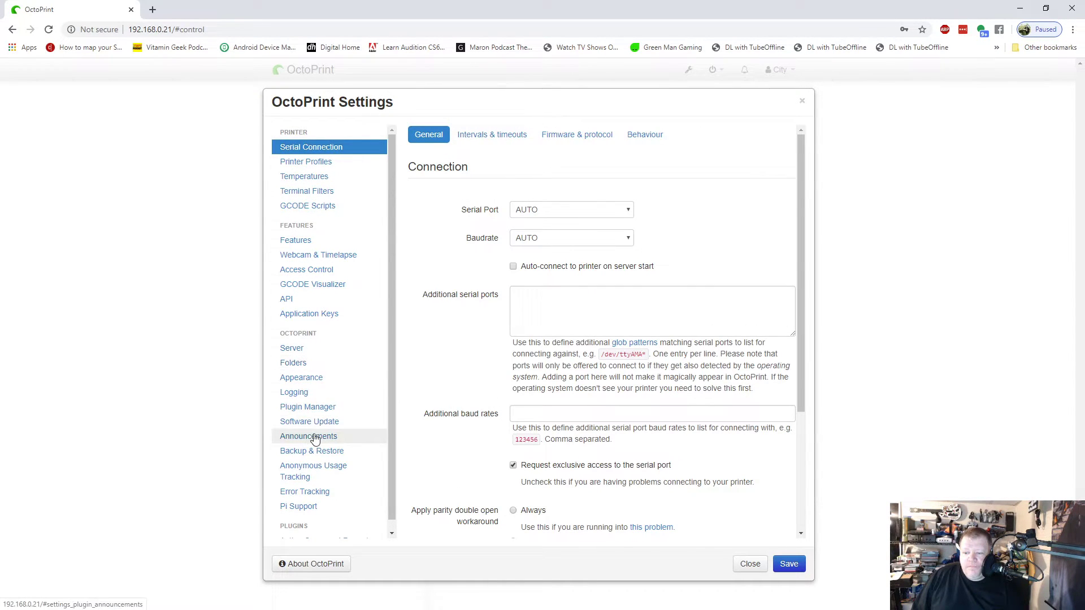
{"action": "left_click", "coordinate": [308, 261]}
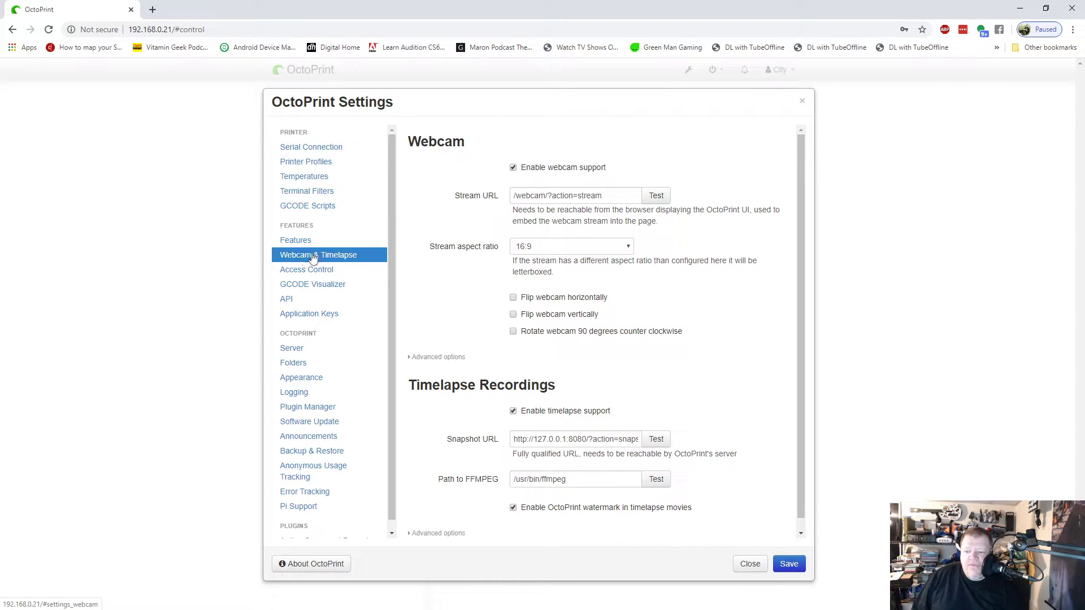
{"action": "left_click", "coordinate": [552, 248]}
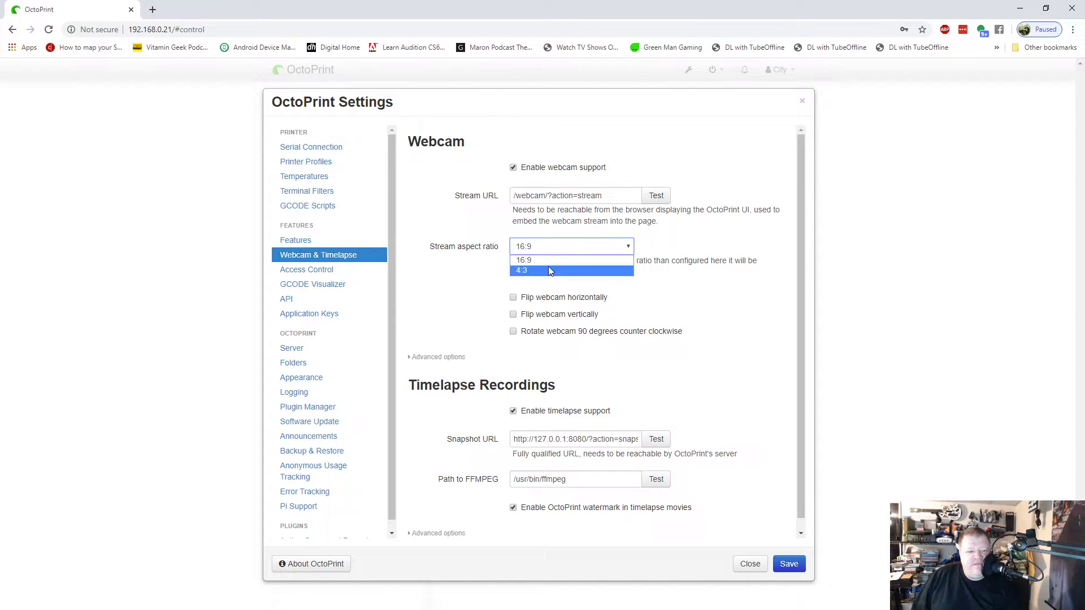
{"action": "left_click", "coordinate": [548, 272]}
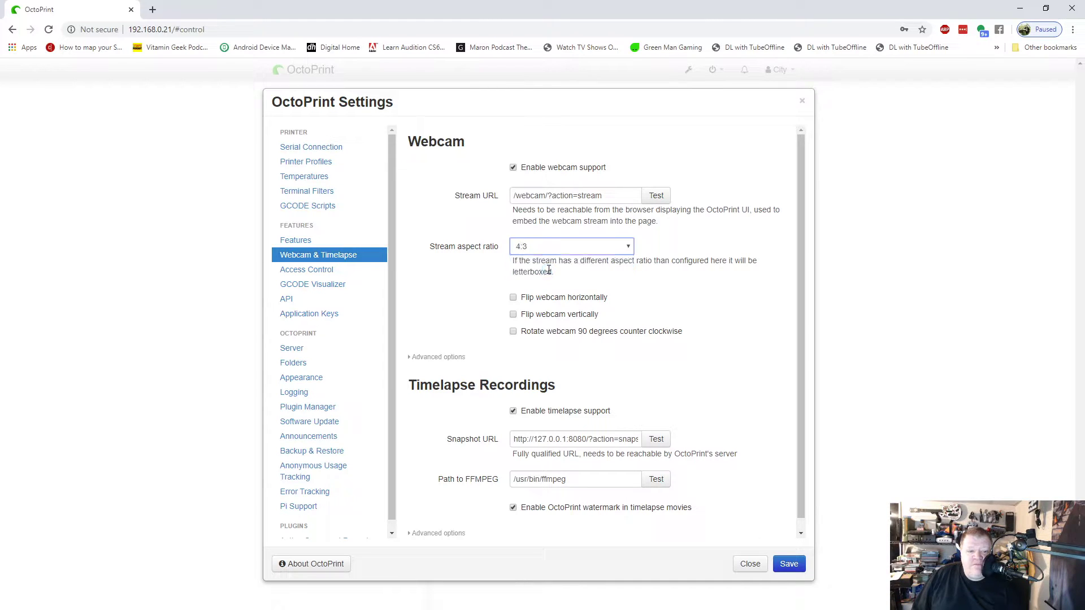
{"action": "left_click", "coordinate": [790, 564]}
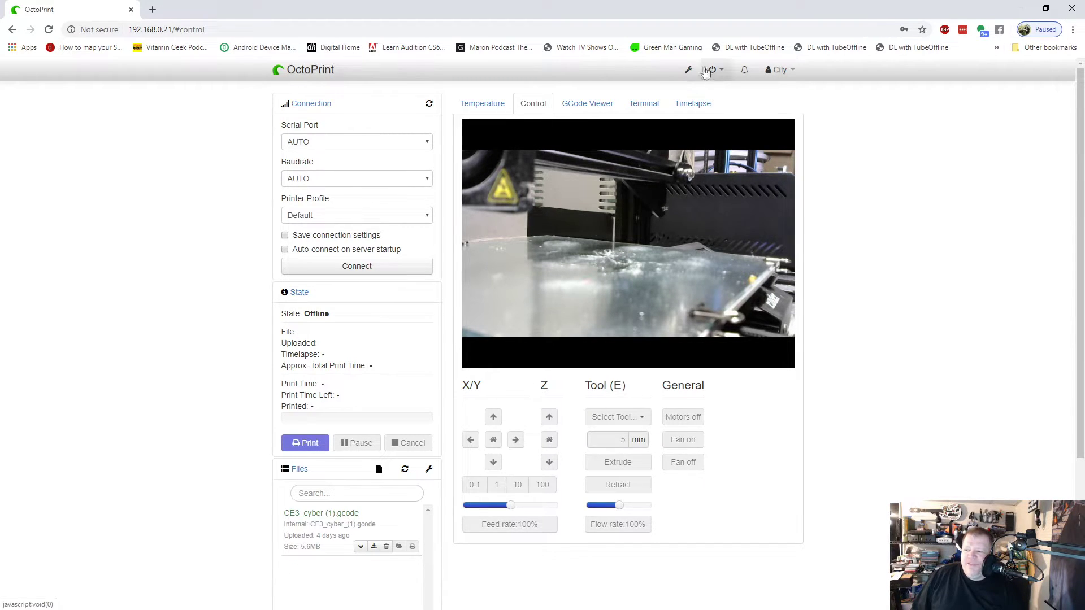
Step: Set the webcam stream aspect ratio to 16:9 and save the settings
{"action": "left_click", "coordinate": [689, 70]}
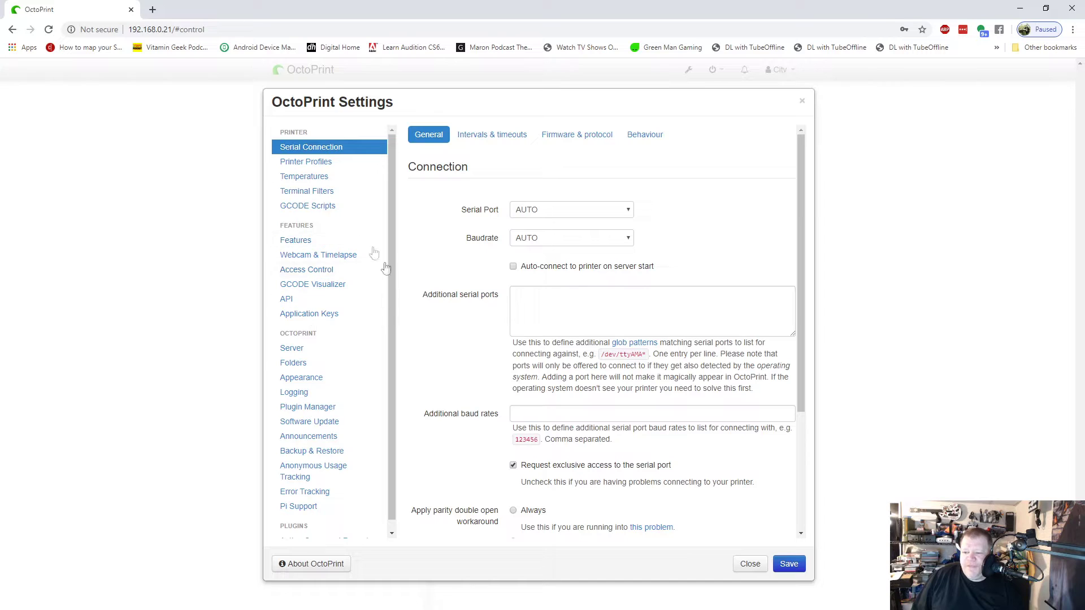
{"action": "left_click", "coordinate": [327, 256]}
{"action": "left_click", "coordinate": [547, 247]}
{"action": "left_click", "coordinate": [531, 270]}
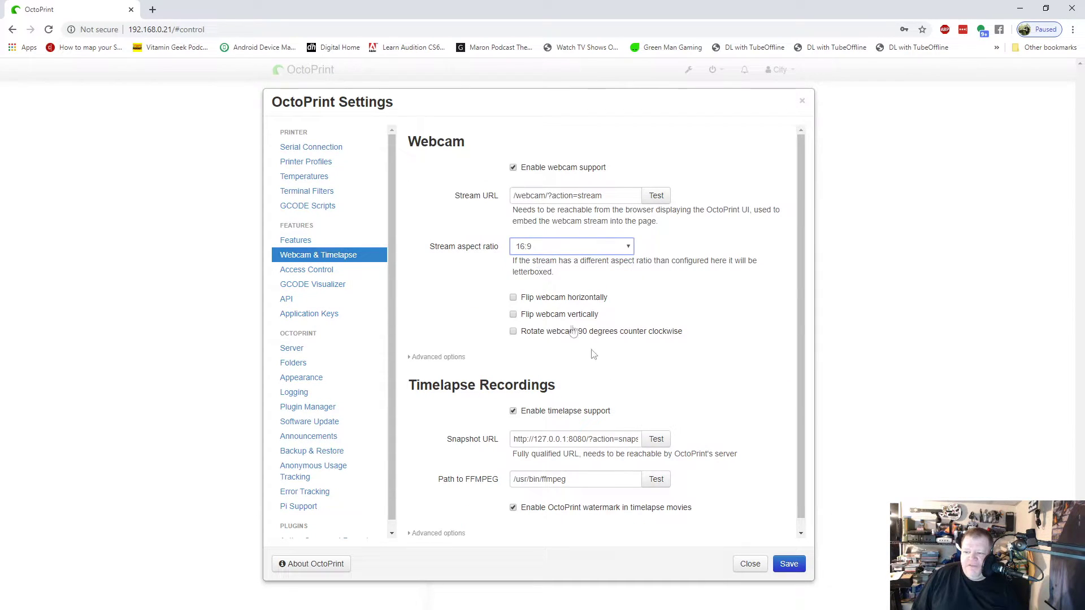
{"action": "left_click", "coordinate": [791, 565]}
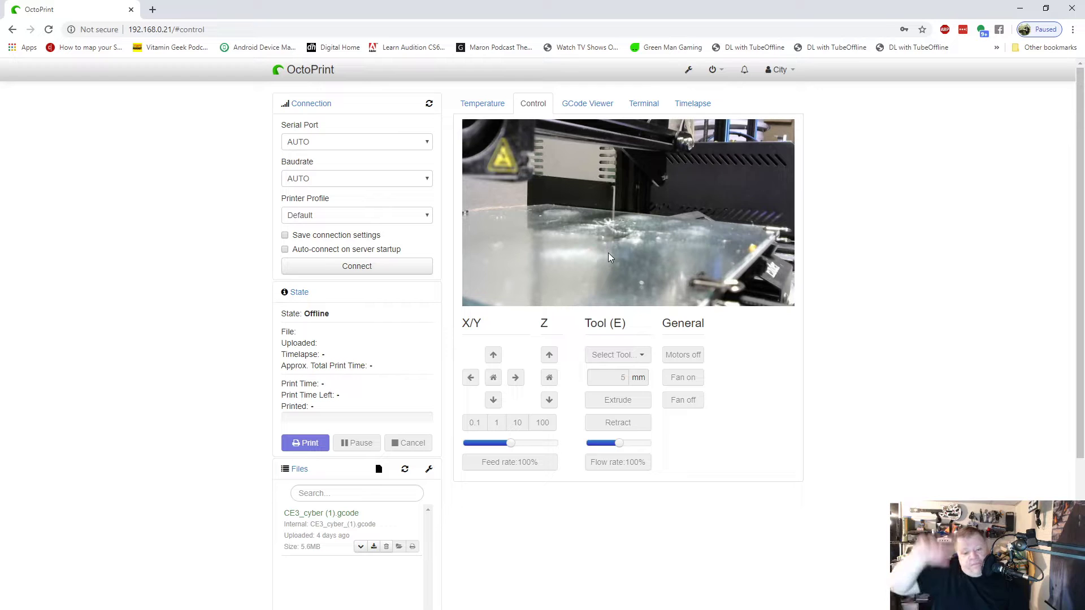
Step: Examine the stream URL in the webcam settings and close them without saving
{"action": "left_click", "coordinate": [688, 69]}
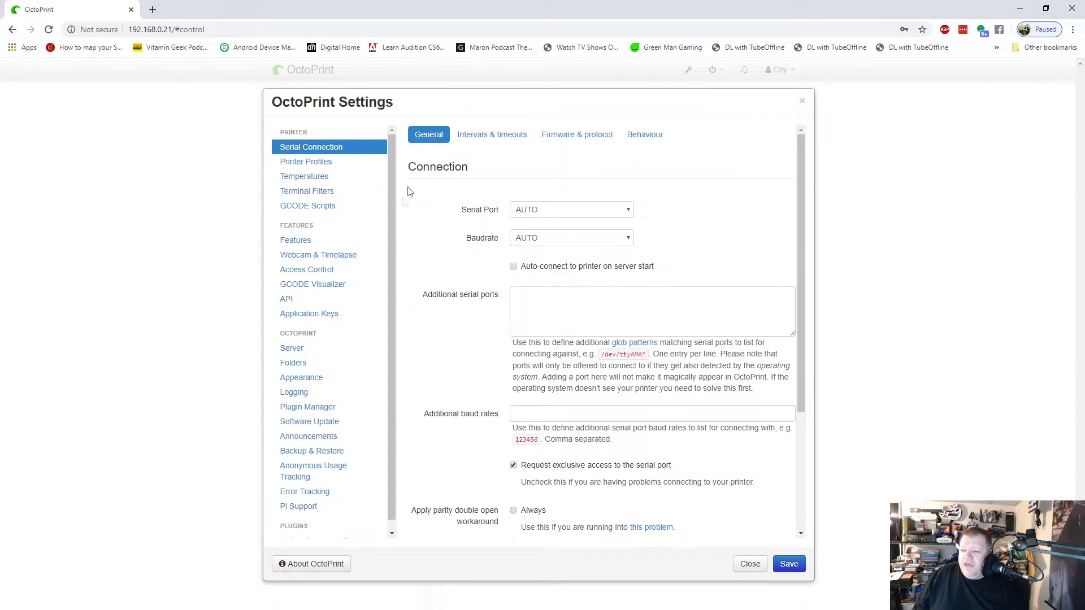
{"action": "left_click", "coordinate": [319, 257]}
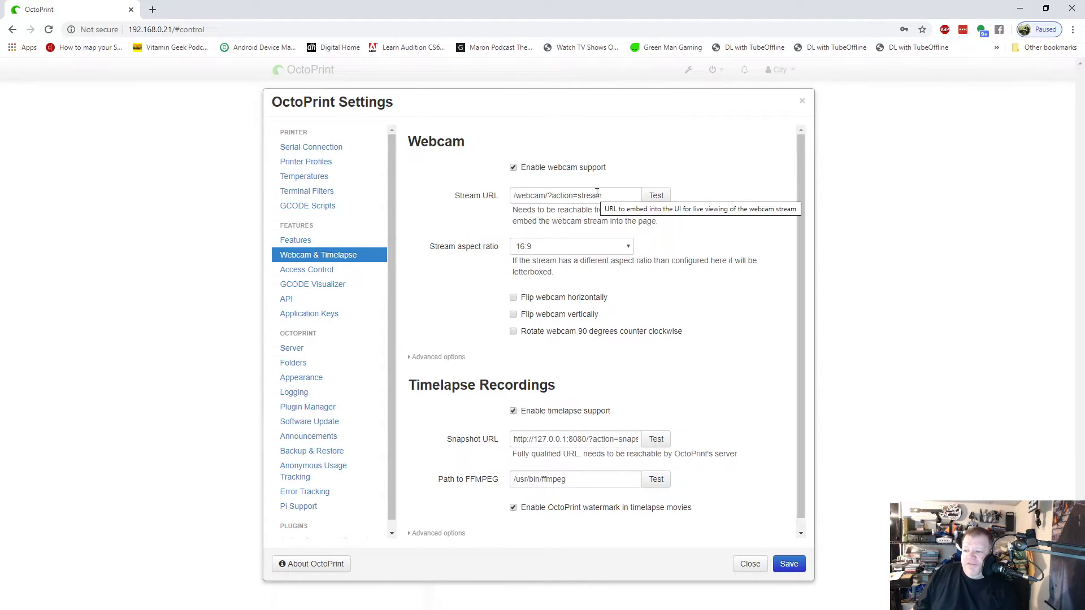
{"action": "left_click_drag", "start_coordinate": [614, 196], "coordinate": [477, 193]}
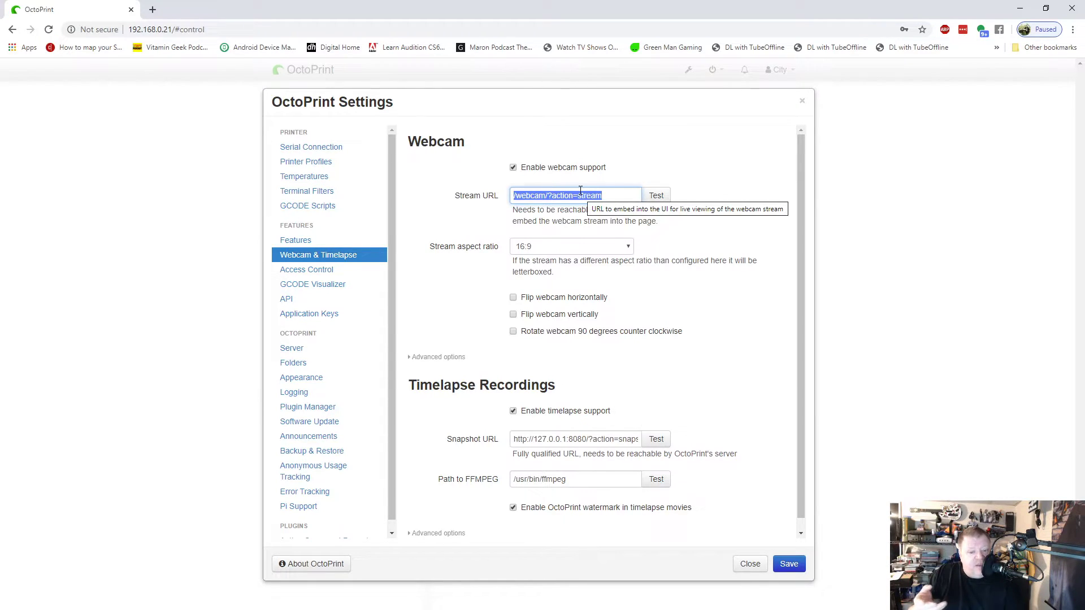
{"action": "left_click", "coordinate": [751, 564]}
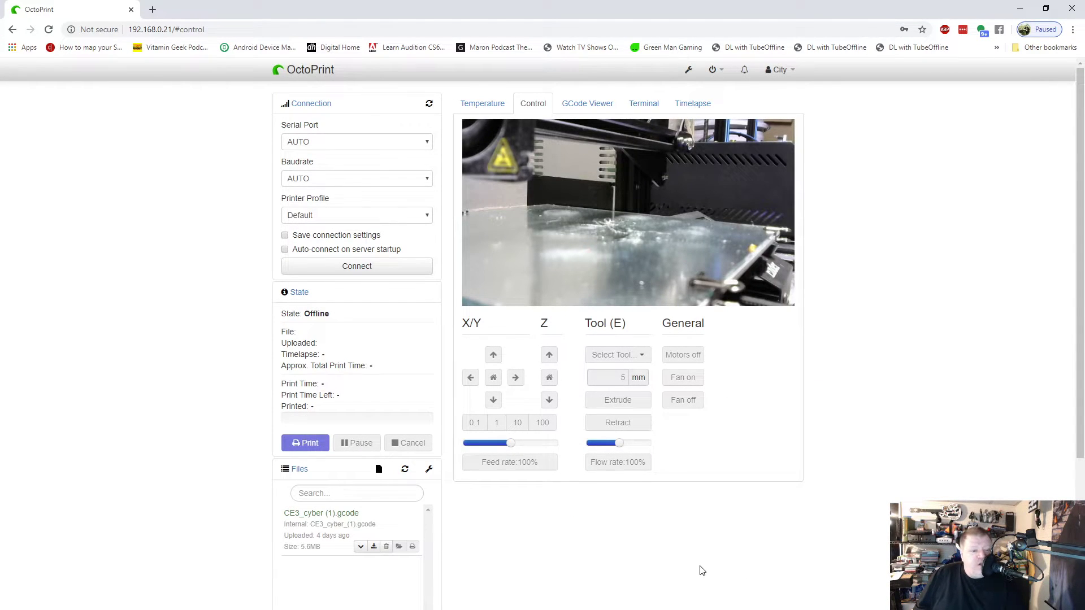
Step: Connect to the printer and jog the print head along X in 10 mm moves, three to the right and one back left
{"action": "left_click", "coordinate": [346, 271]}
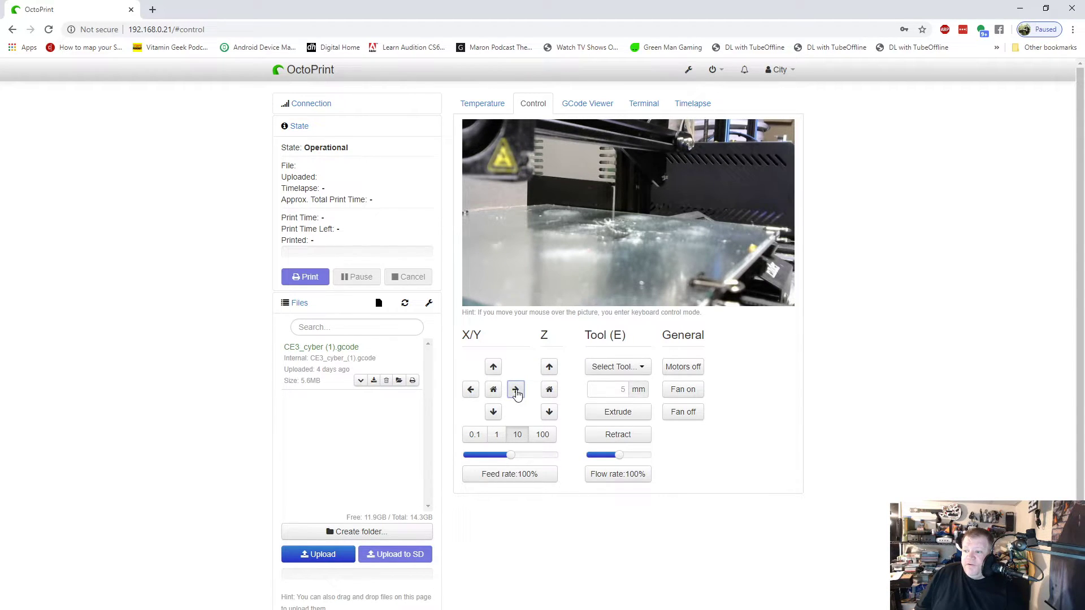
{"action": "left_click", "coordinate": [516, 391]}
{"action": "left_click", "coordinate": [515, 391]}
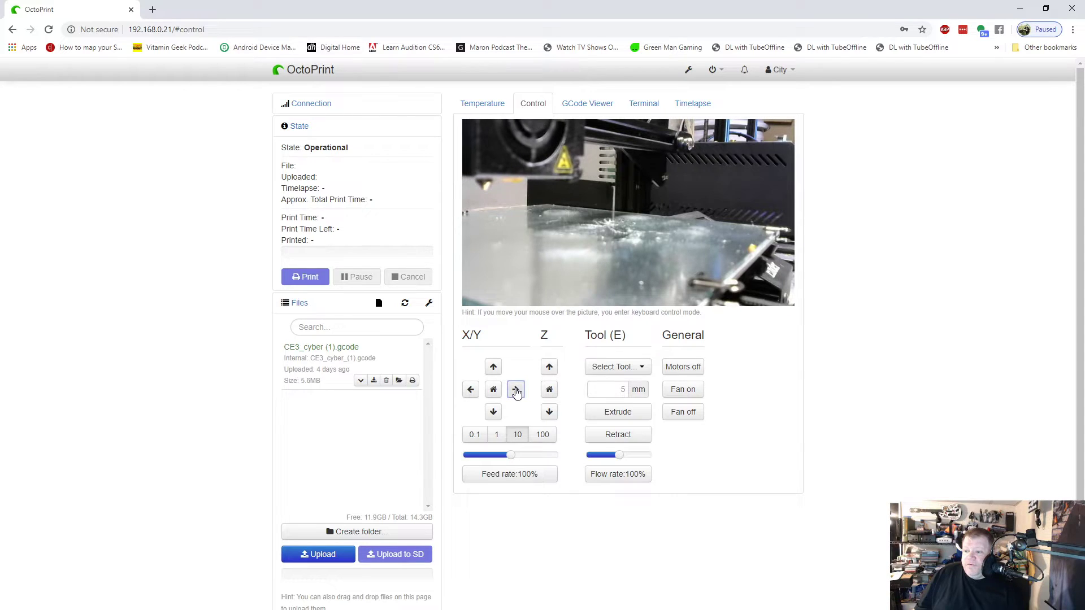
{"action": "left_click", "coordinate": [516, 390]}
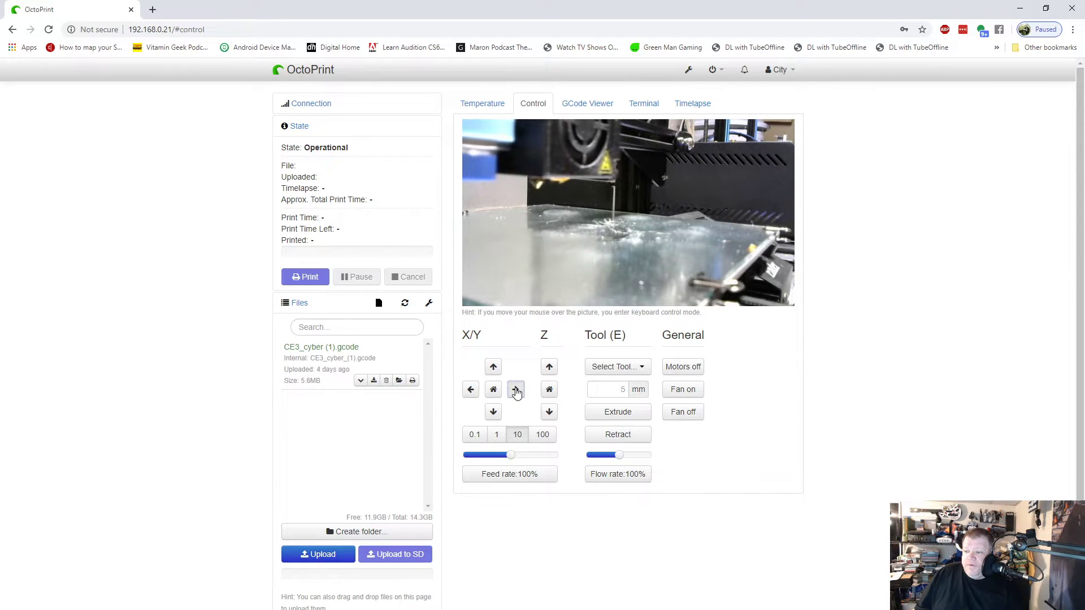
{"action": "left_click", "coordinate": [471, 391]}
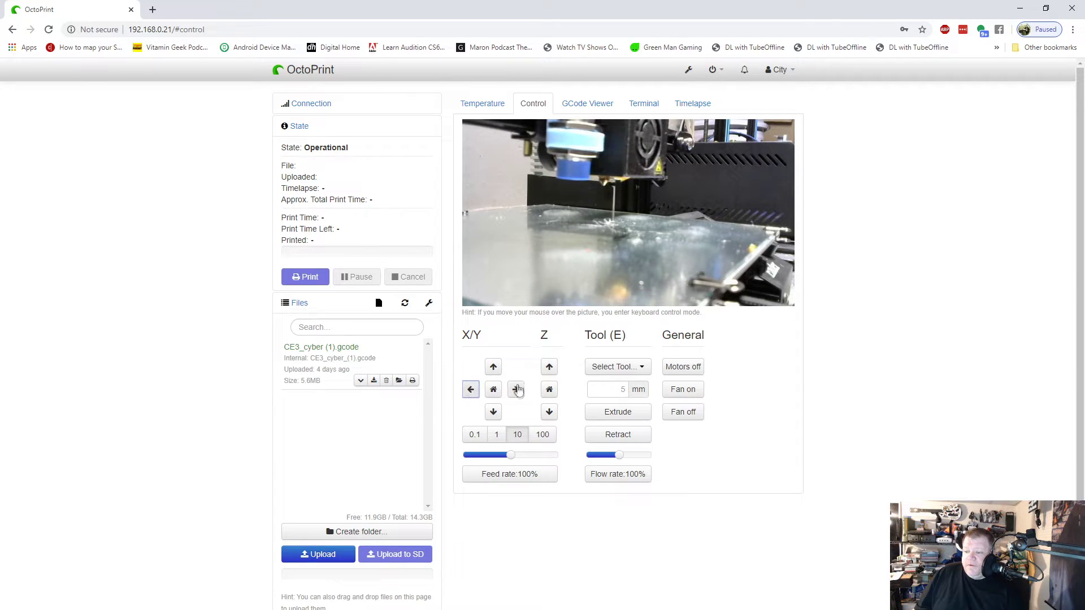
Step: Jog the Y axis back and forth in 10 mm moves, and raise and lower the print head 10 mm in Z
{"action": "left_click", "coordinate": [492, 415]}
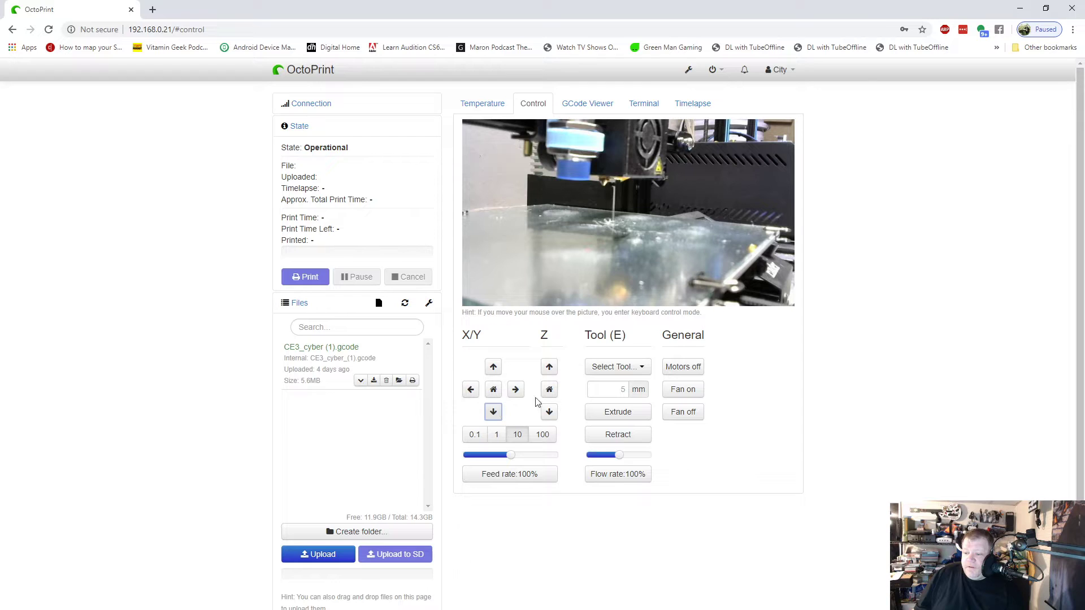
{"action": "left_click", "coordinate": [494, 368]}
{"action": "left_click", "coordinate": [492, 412]}
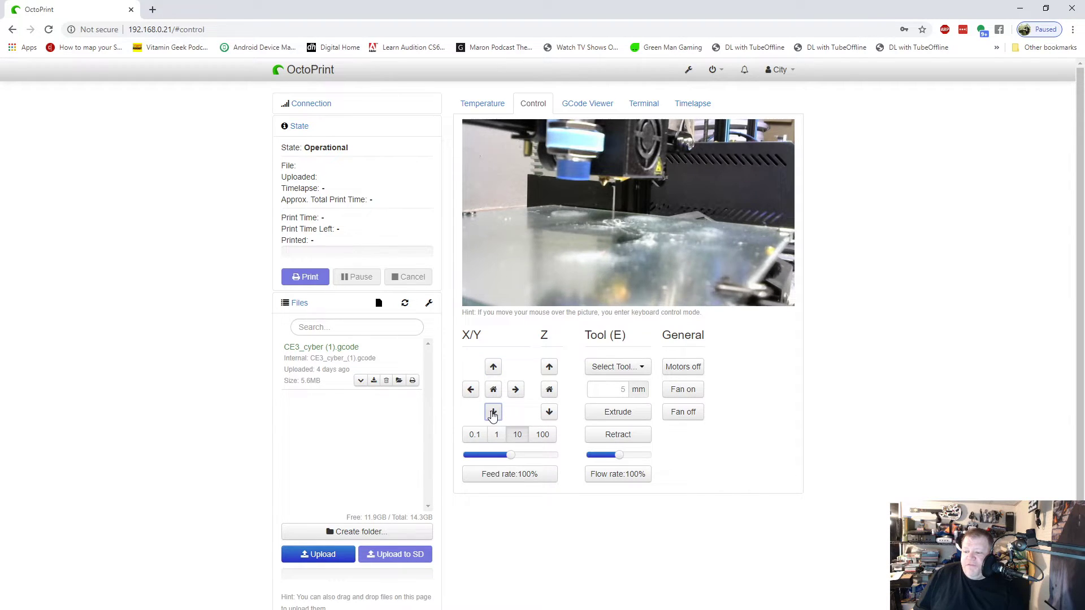
{"action": "left_click", "coordinate": [551, 368]}
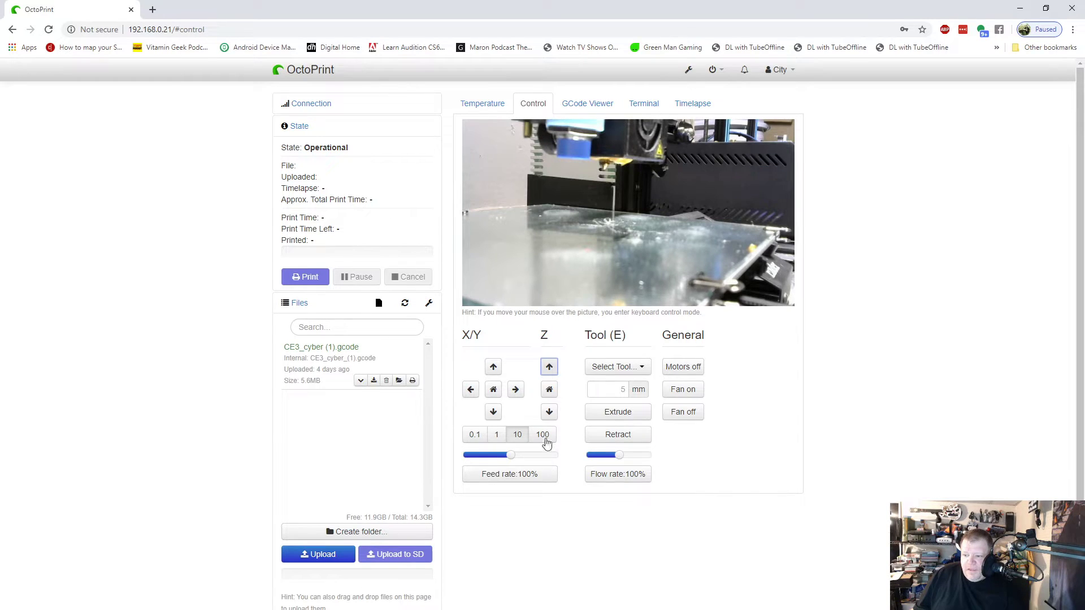
{"action": "left_click", "coordinate": [550, 413]}
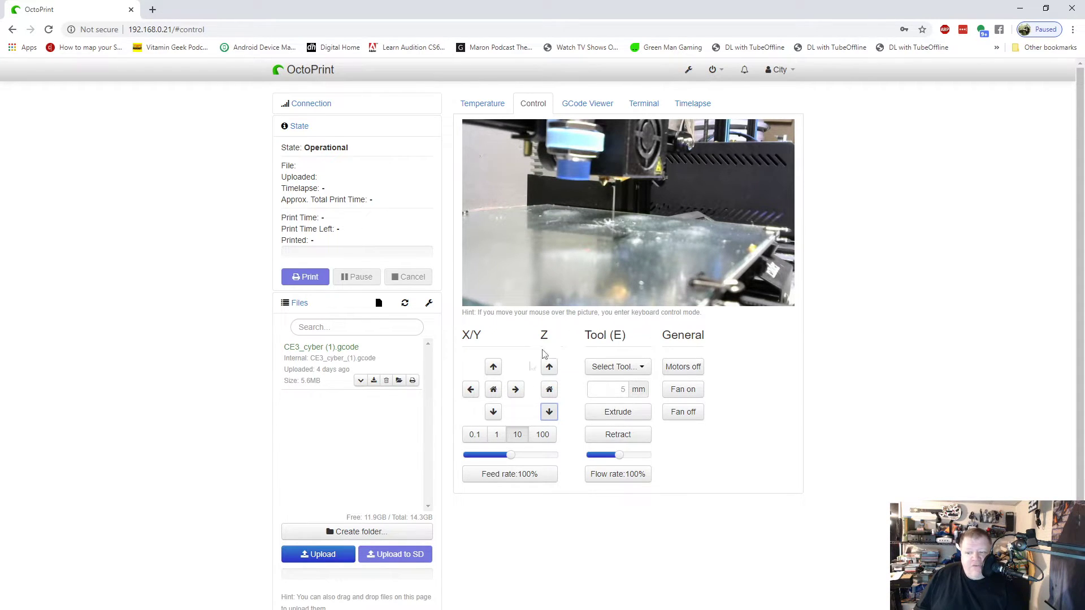
Step: Review the temperature graph, the printer's movement controls and the system shutdown and restart options
{"action": "mouse_move", "coordinate": [474, 281]}
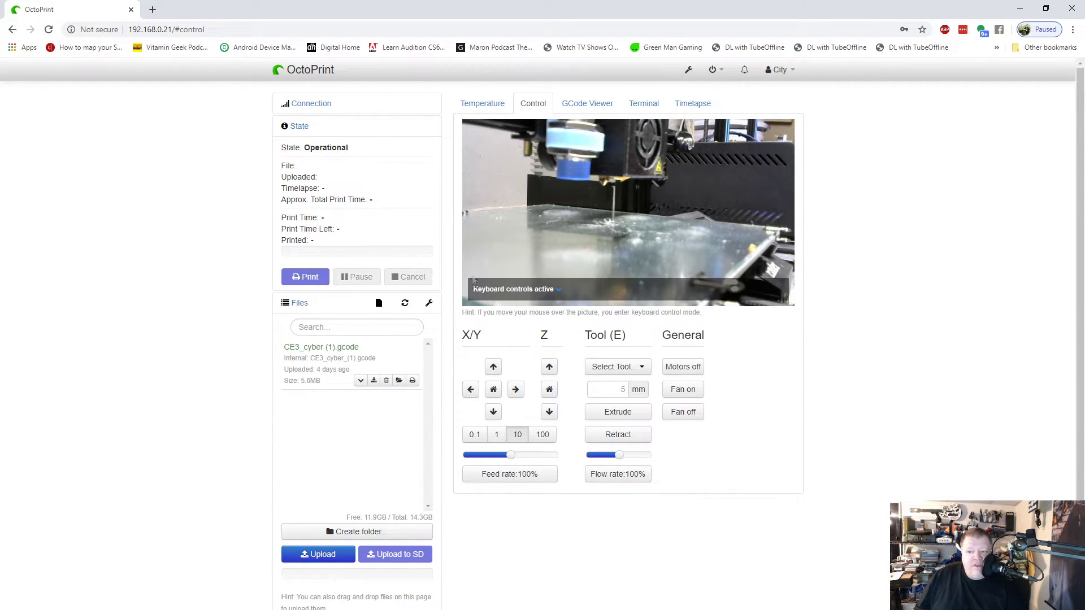
{"action": "left_click", "coordinate": [471, 101]}
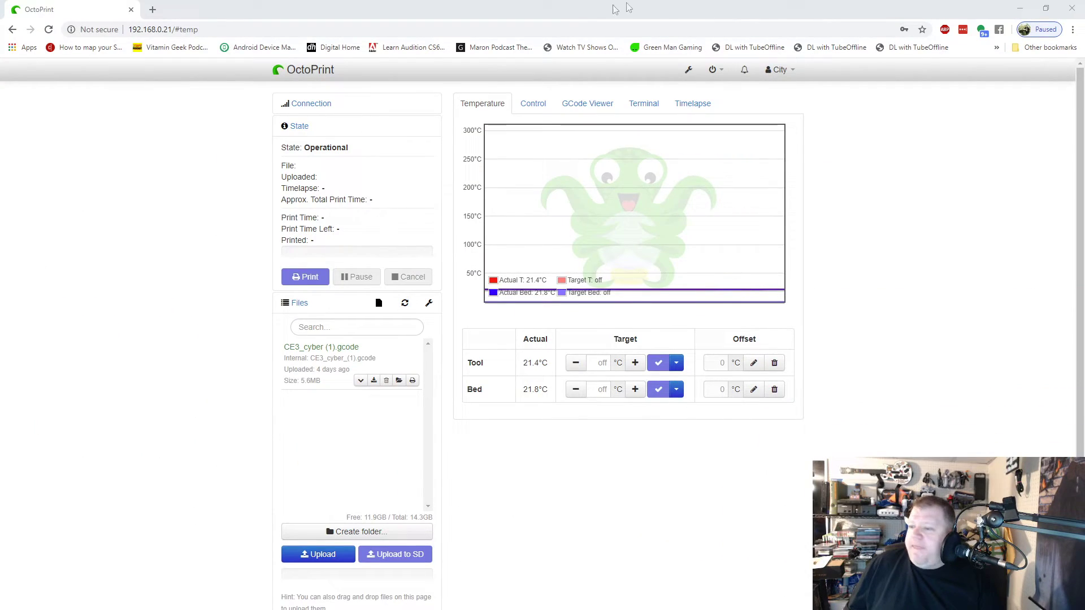
{"action": "left_click", "coordinate": [534, 105]}
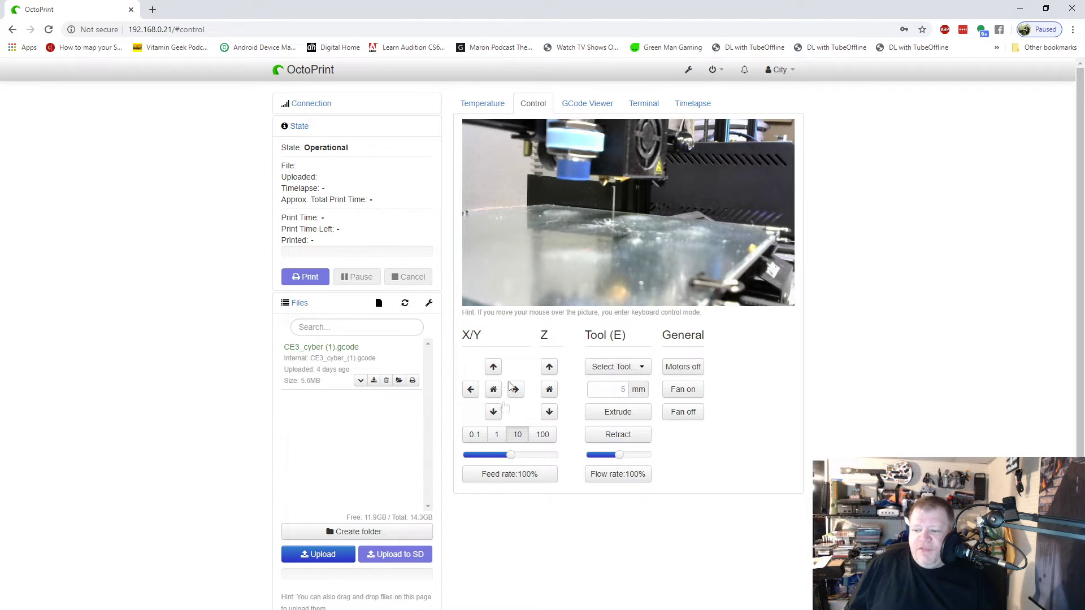
{"action": "left_click", "coordinate": [714, 74]}
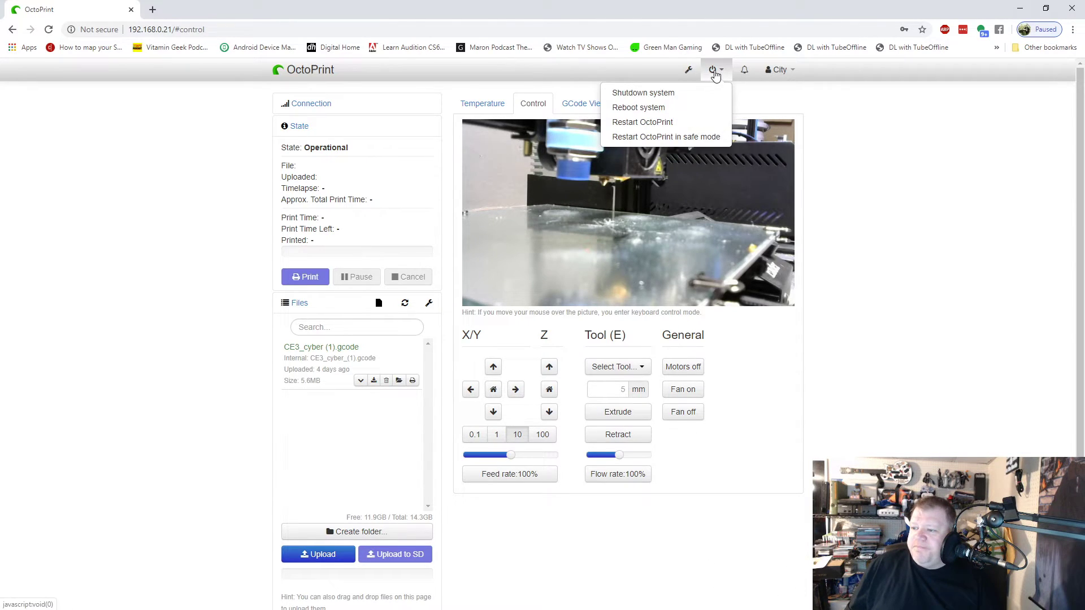
Step: Disable the OctoPrint watermark in timelapse movies and save the settings
{"action": "left_click", "coordinate": [689, 72]}
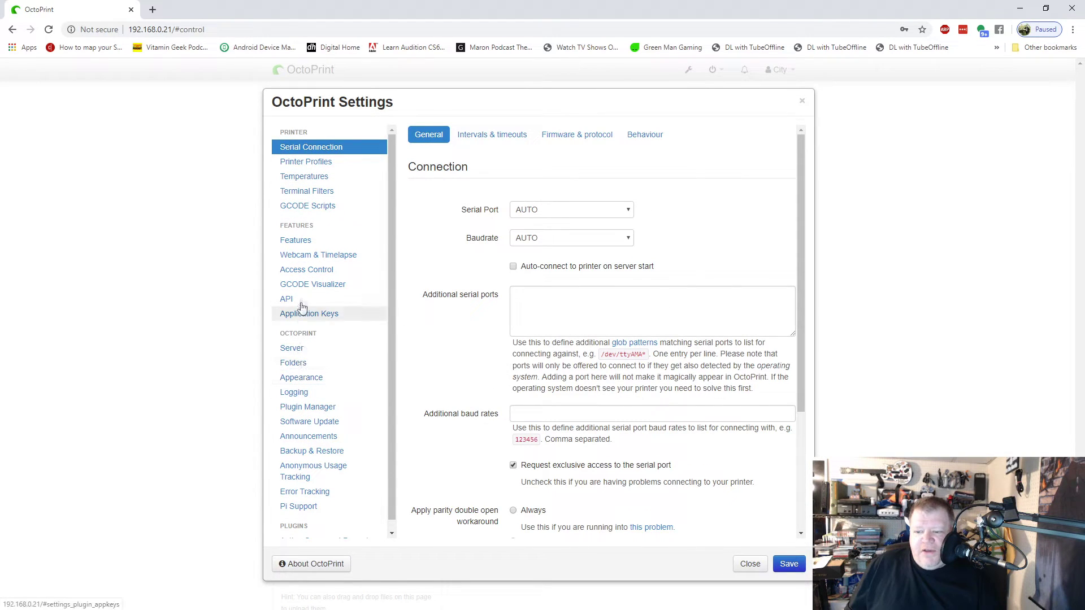
{"action": "left_click", "coordinate": [312, 258]}
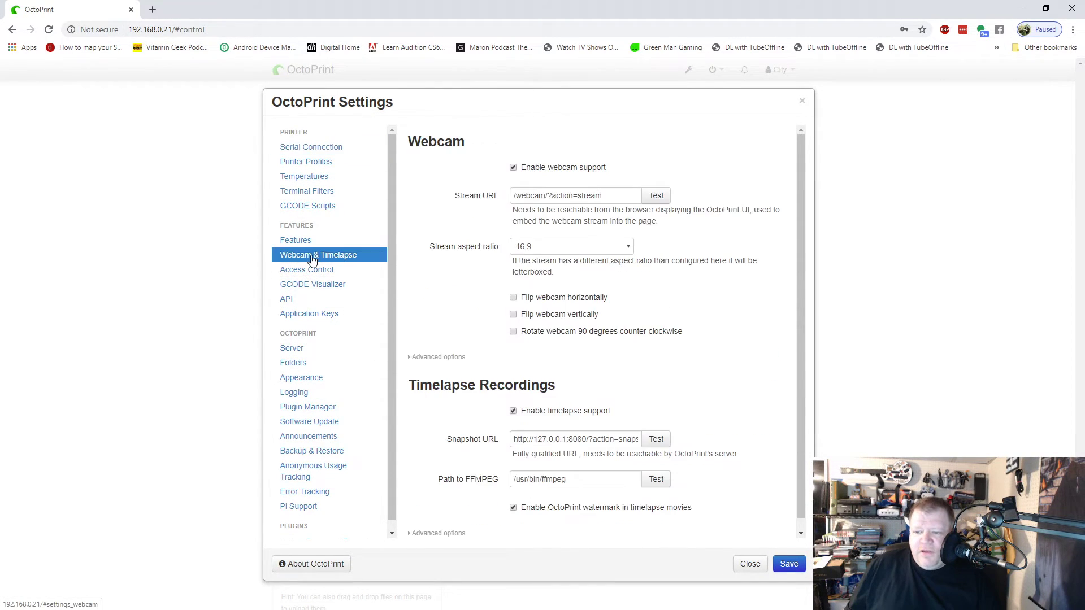
{"action": "scroll", "coordinate": [543, 331], "scroll_direction": "down", "scroll_amount": 1}
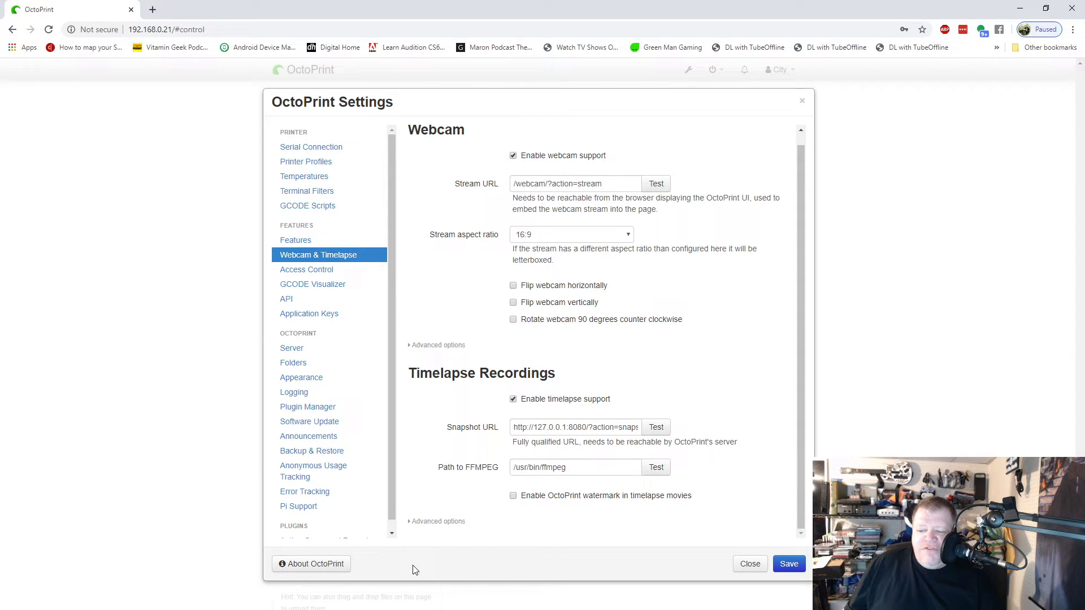
{"action": "left_click", "coordinate": [775, 570]}
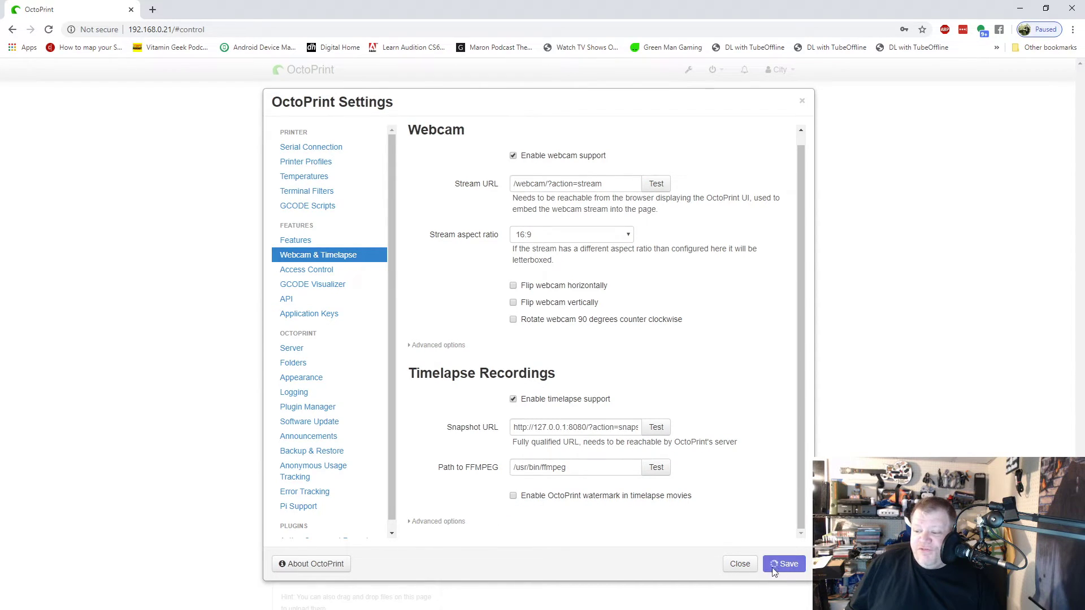